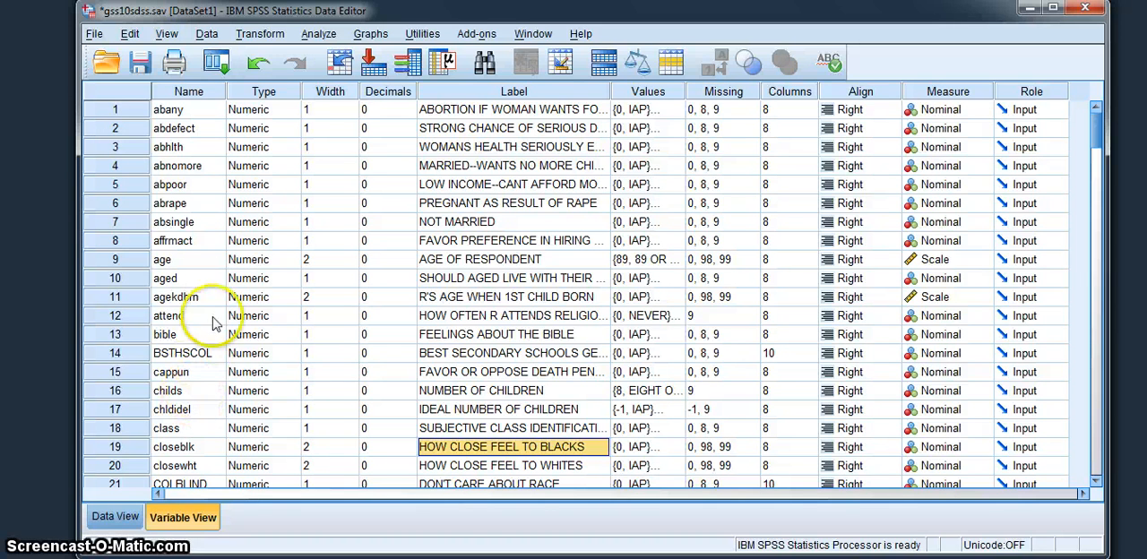
# - Scan the variable chldidel in Define Variable Properties, with the variable list showing names instead of labels
pyautogui.click(207, 34)
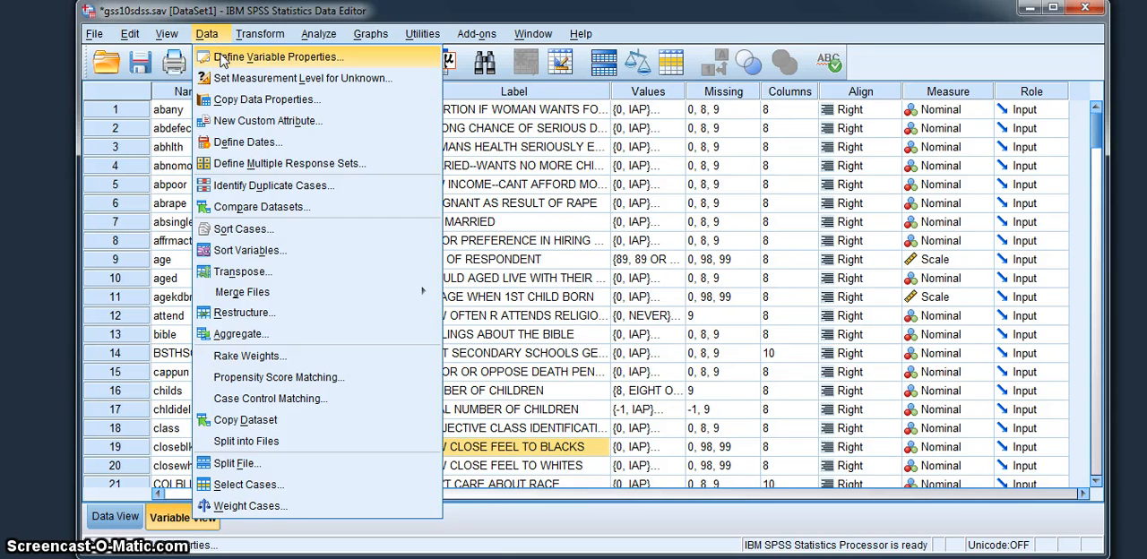
pyautogui.click(222, 57)
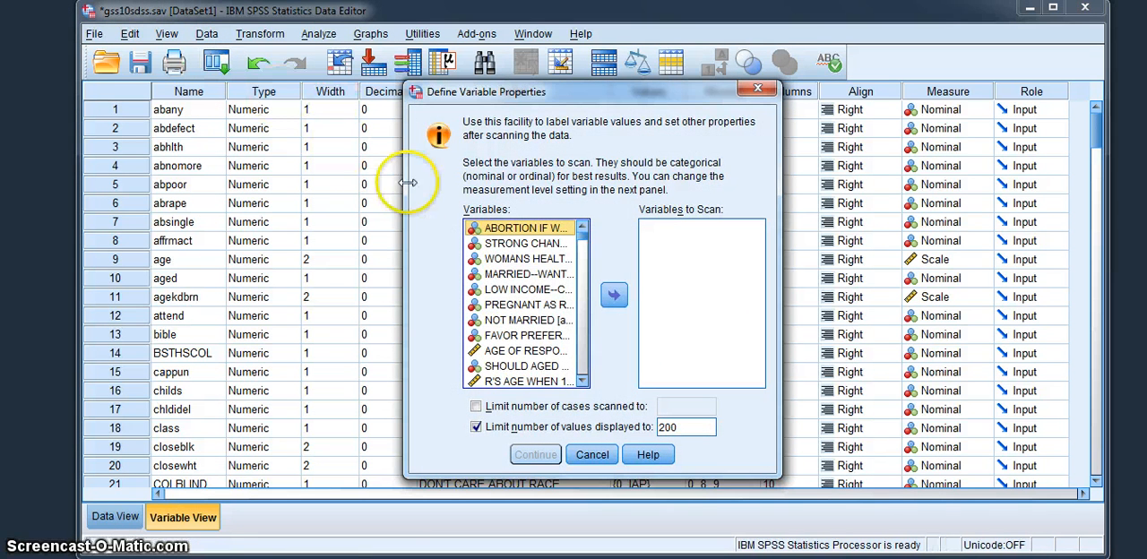
pyautogui.rightClick(484, 278)
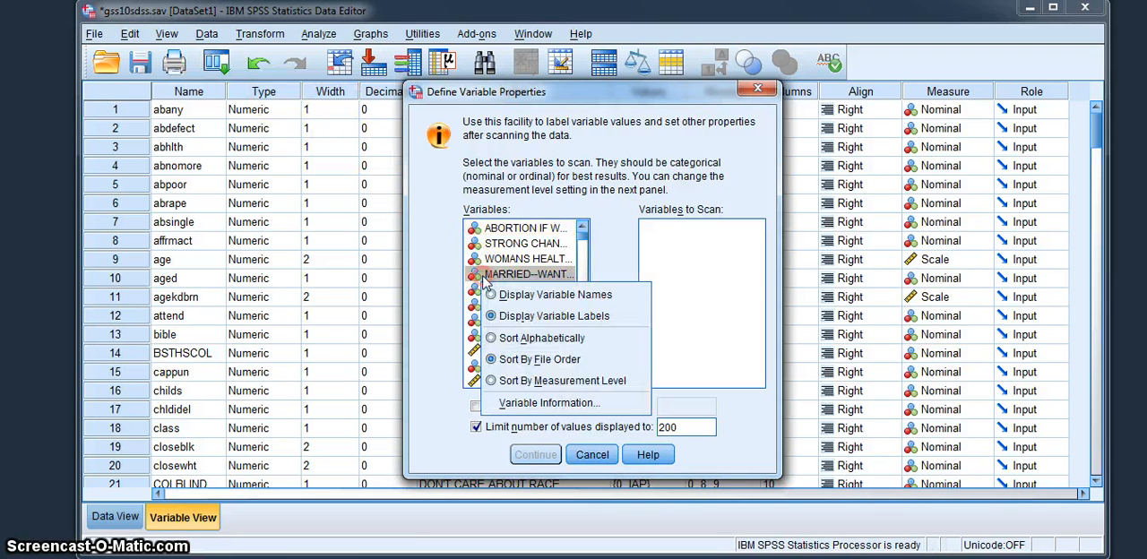
pyautogui.click(501, 301)
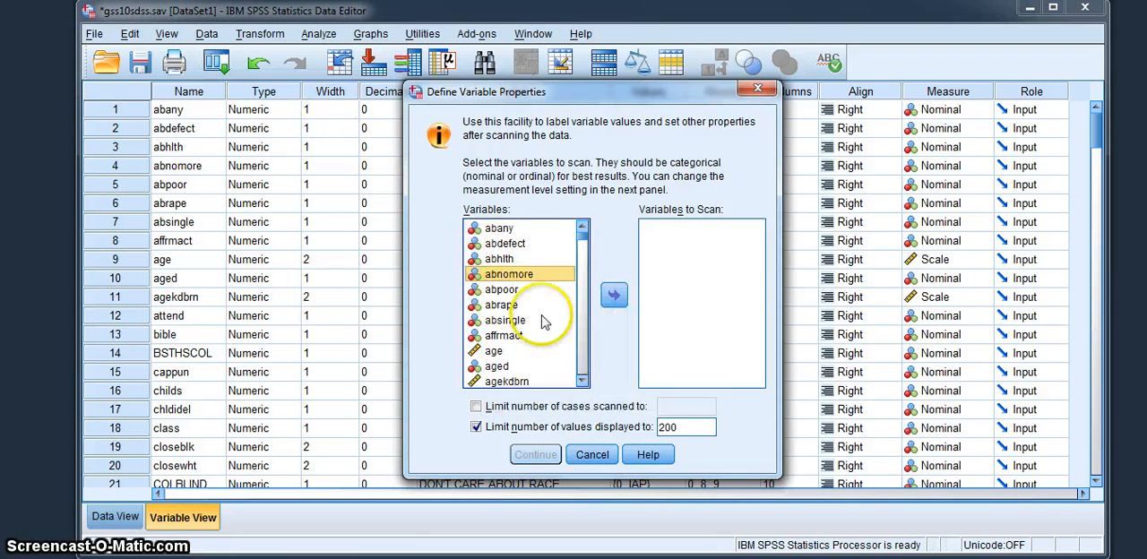
pyautogui.scroll(-7, 582, 382)
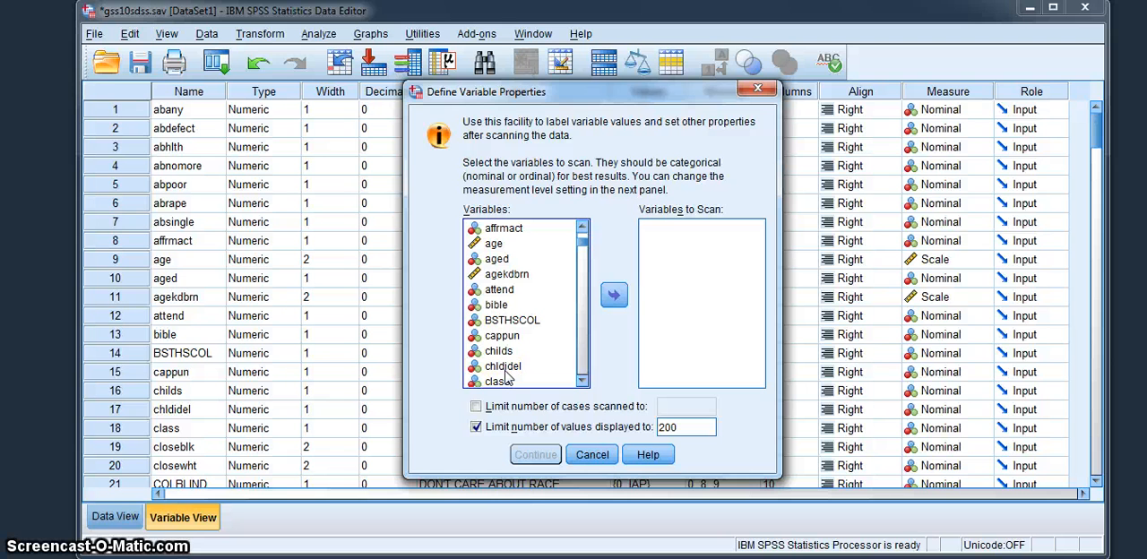
pyautogui.click(505, 372)
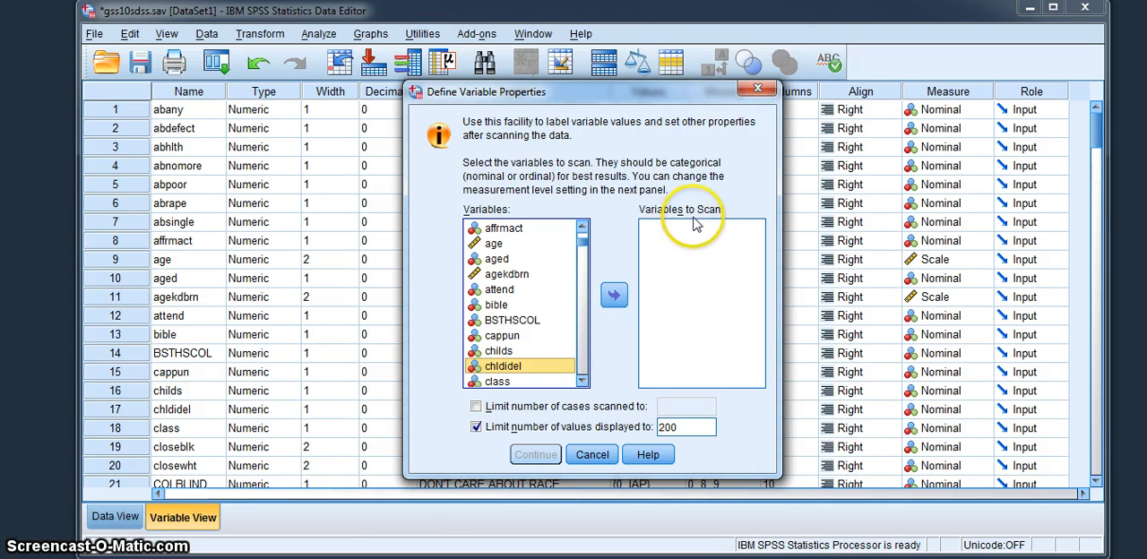
pyautogui.click(618, 301)
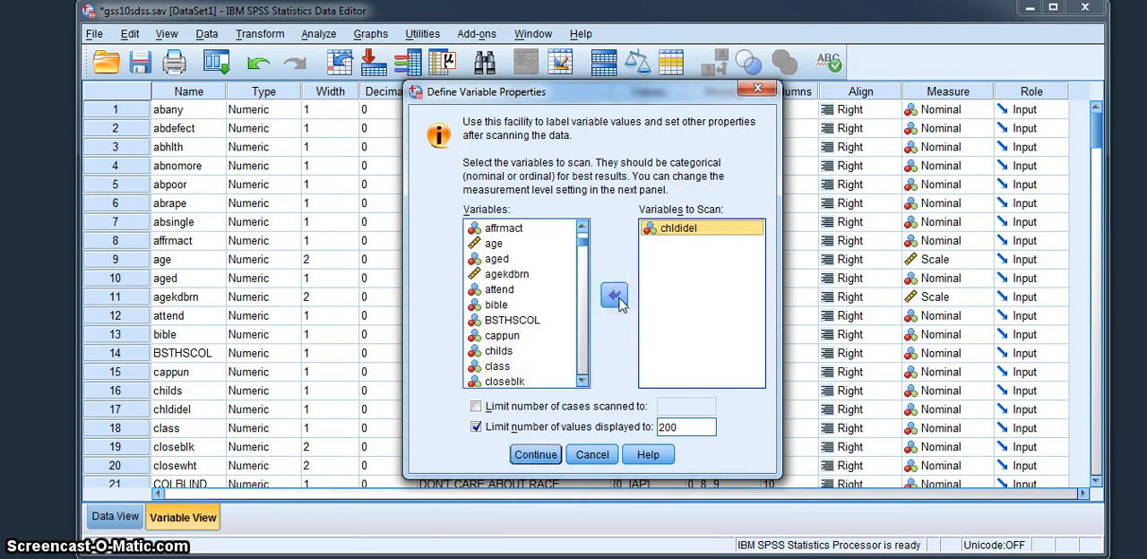
pyautogui.click(534, 455)
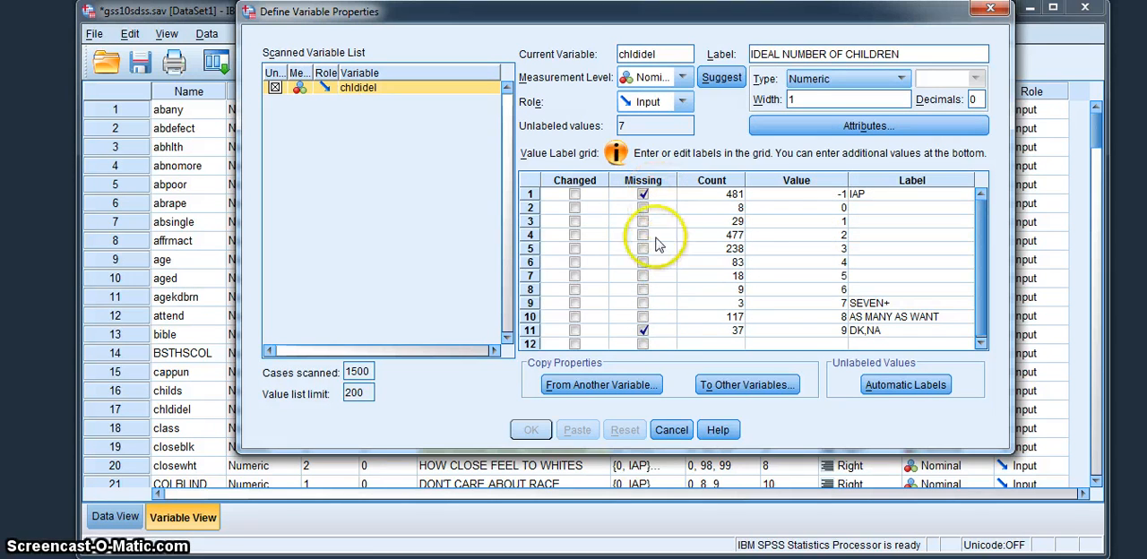
# - Mark value 8 (AS MANY AS WANT) of chldidel as missing, and close the output viewer without saving its contents
pyautogui.click(642, 318)
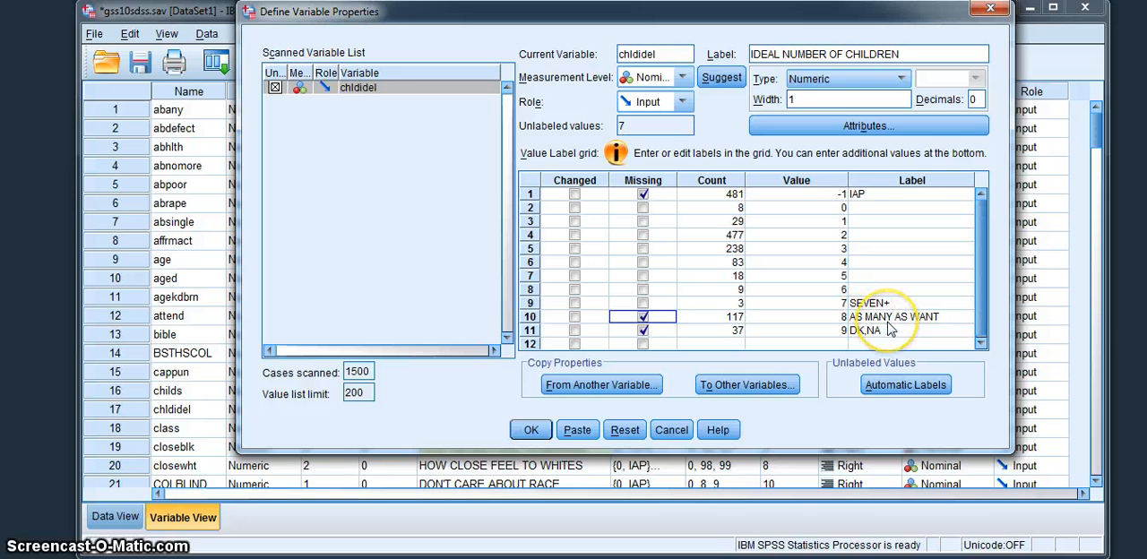
pyautogui.click(840, 319)
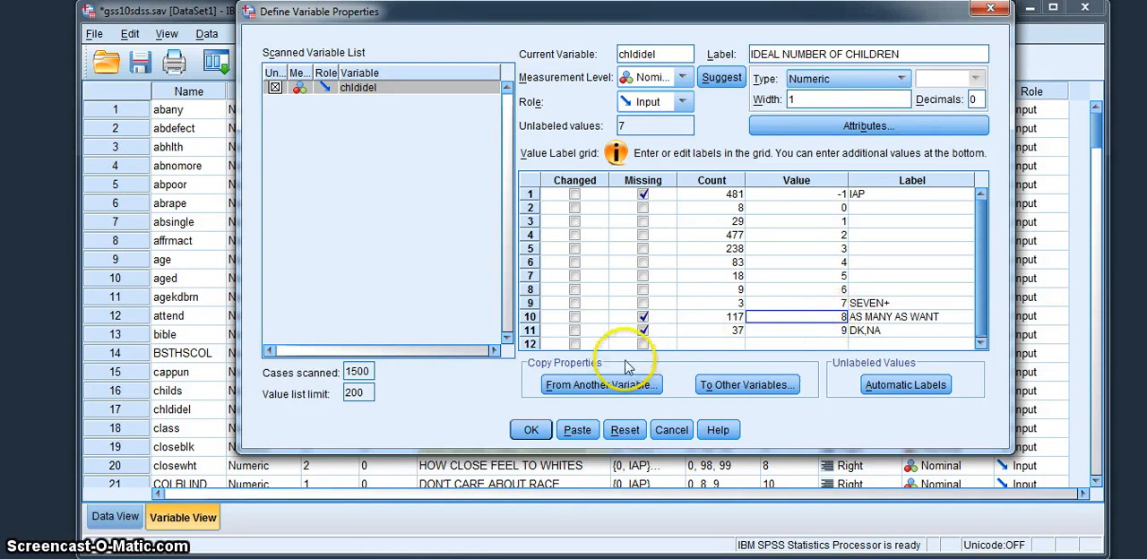
pyautogui.click(533, 430)
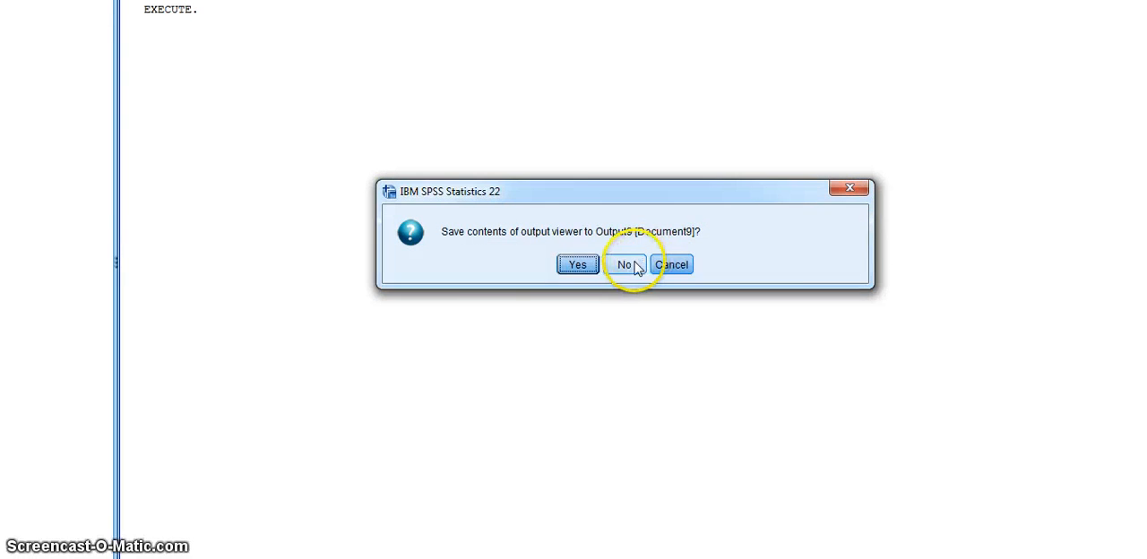
pyautogui.click(624, 265)
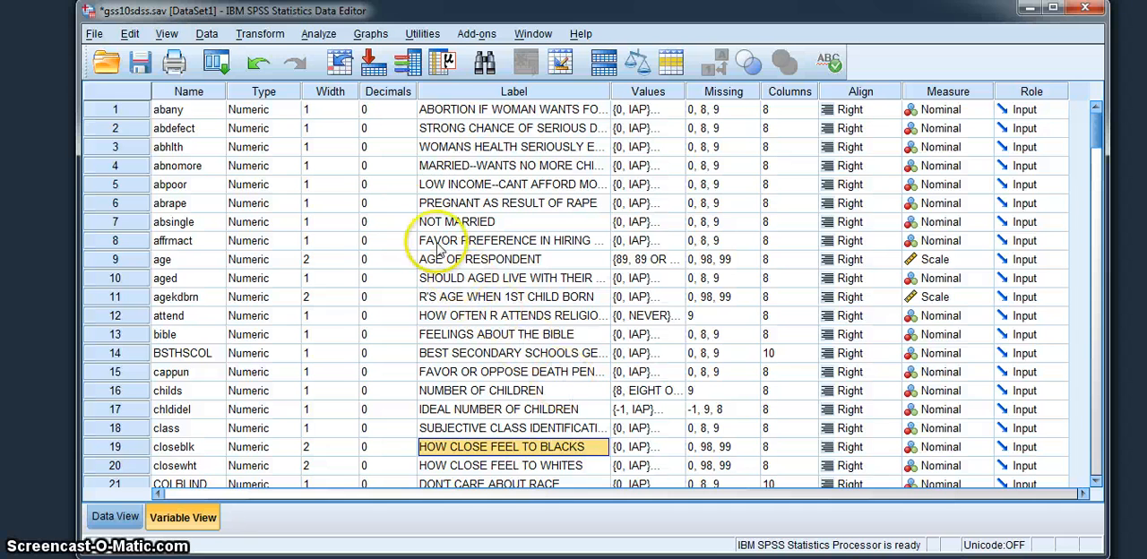
# - Start an Explore analysis with variable names displayed and add chldidel as the dependent variable
pyautogui.click(320, 36)
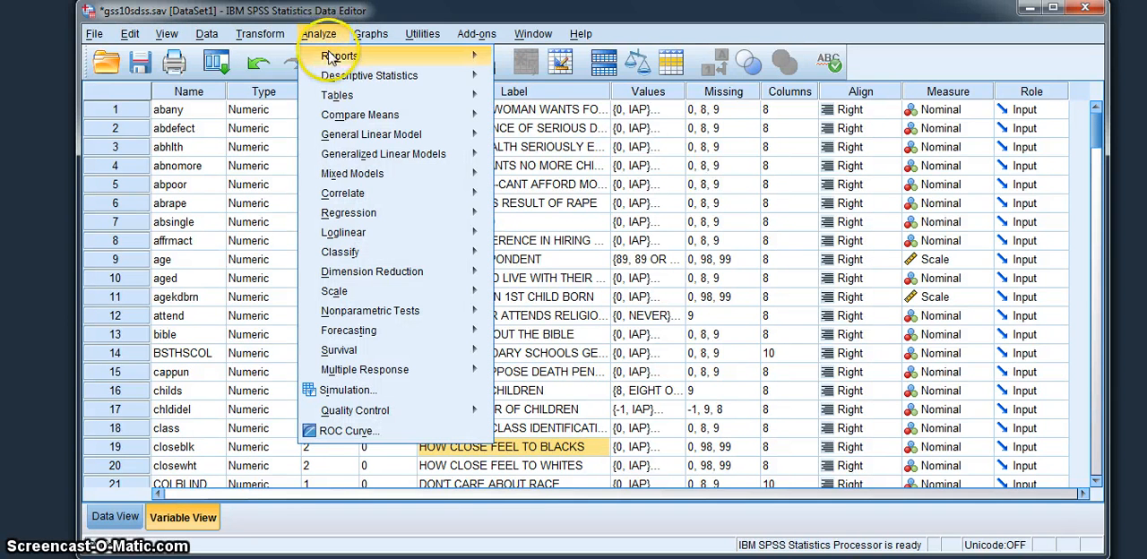
pyautogui.moveTo(337, 79)
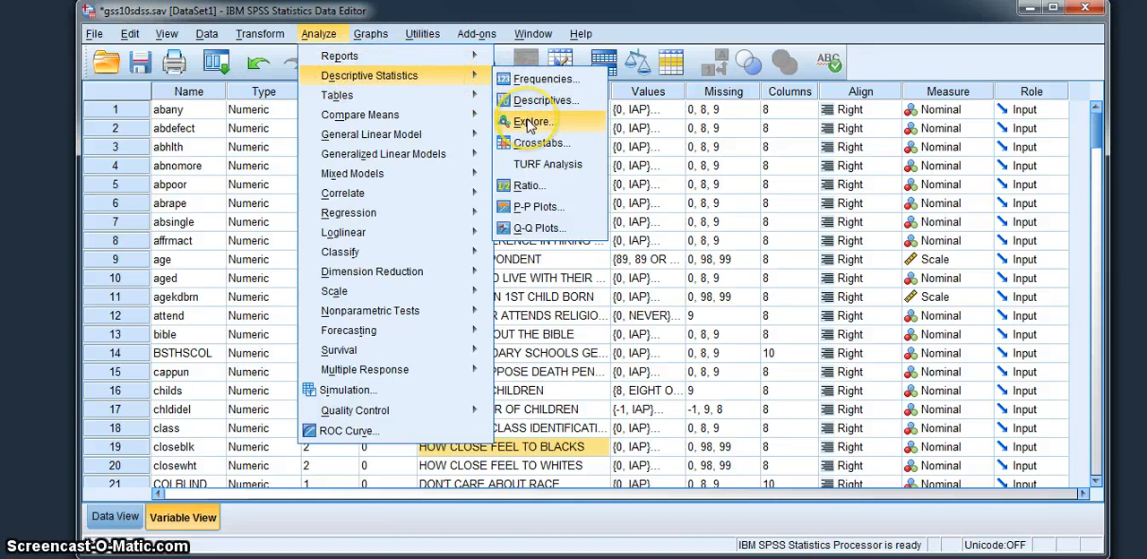
pyautogui.click(530, 125)
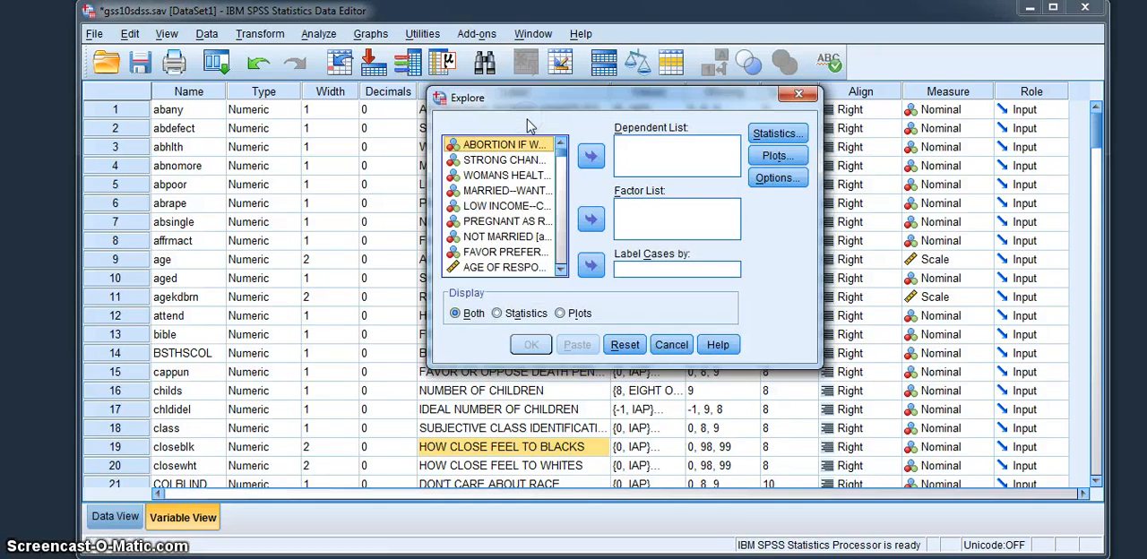
pyautogui.rightClick(493, 165)
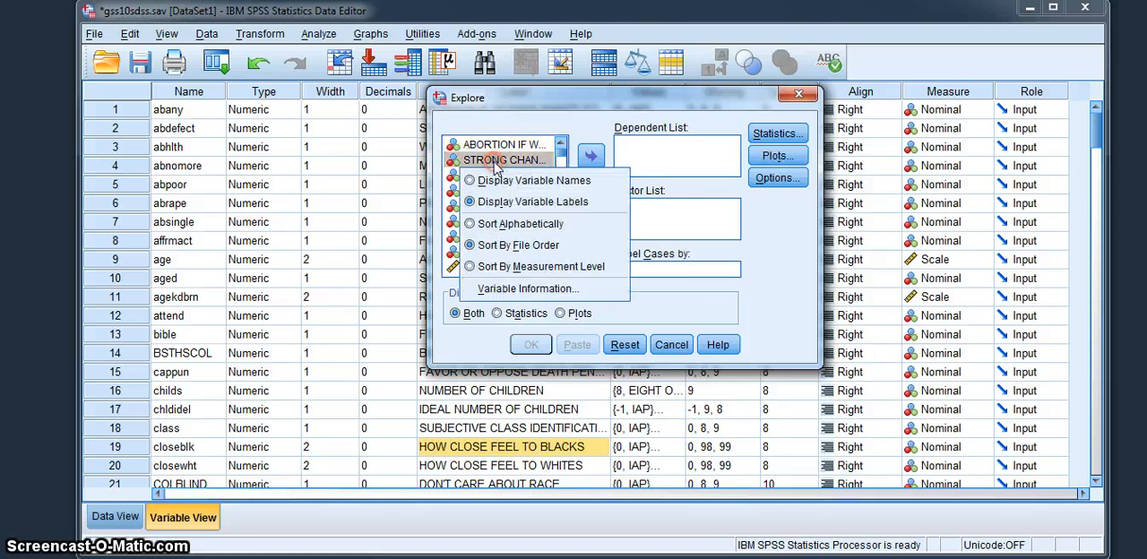
pyautogui.click(492, 183)
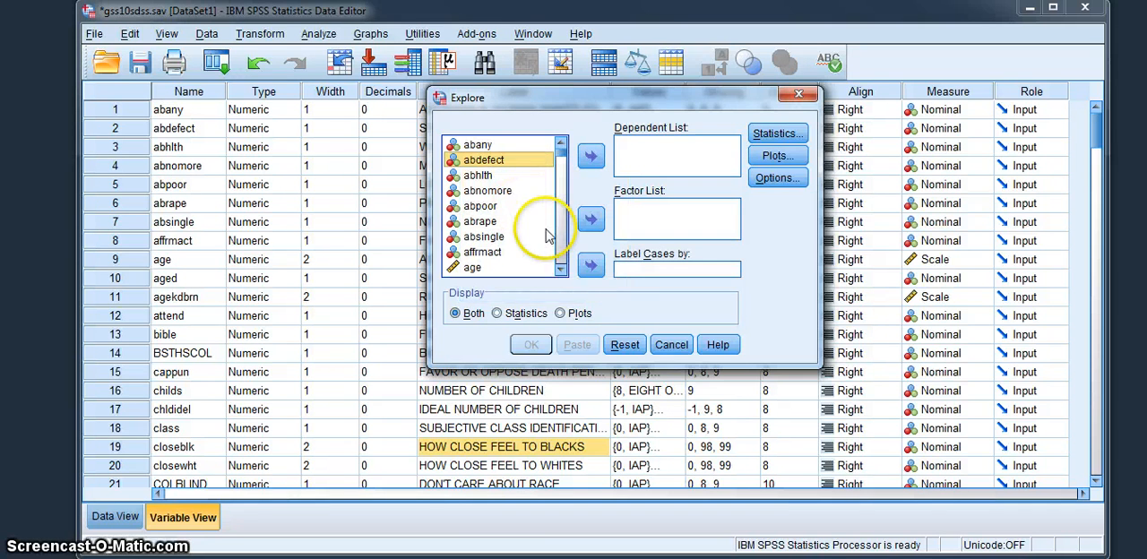
pyautogui.click(560, 269)
pyautogui.click(560, 269)
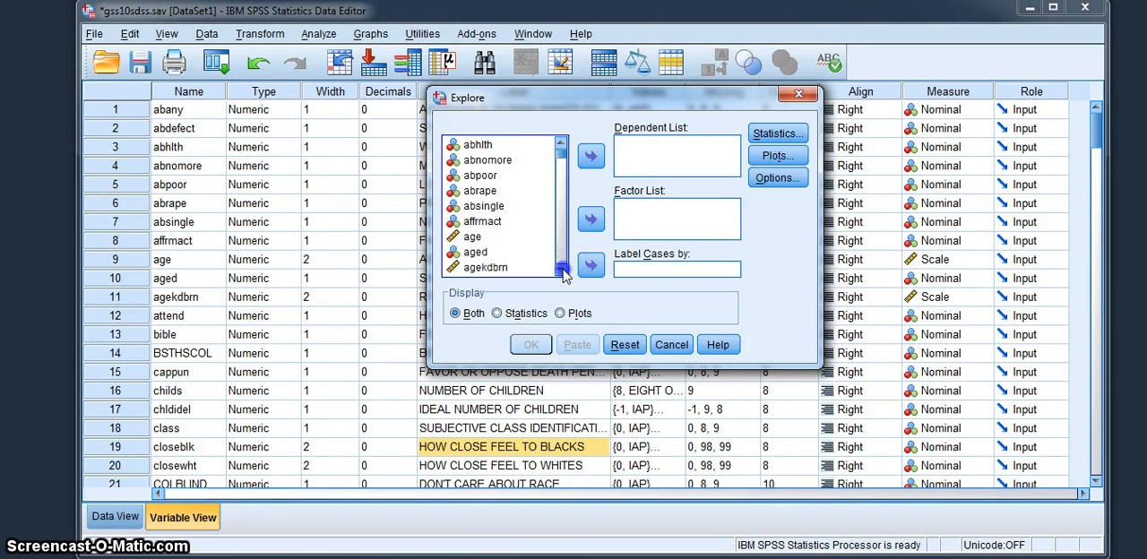
pyautogui.click(561, 270)
pyautogui.click(561, 270)
pyautogui.click(560, 269)
pyautogui.click(561, 270)
pyautogui.click(561, 270)
pyautogui.click(561, 270)
pyautogui.click(561, 269)
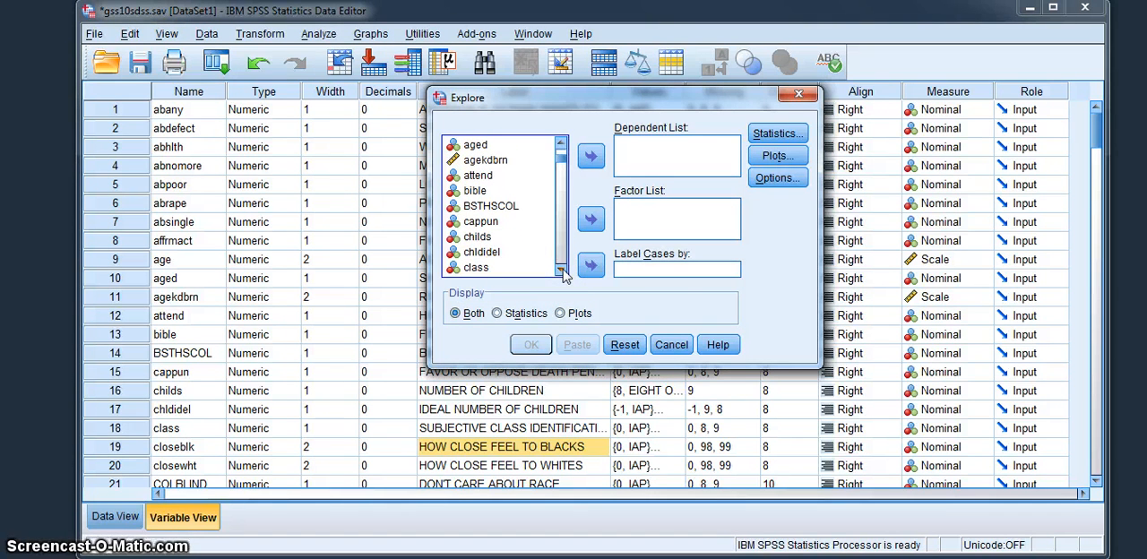
pyautogui.click(473, 253)
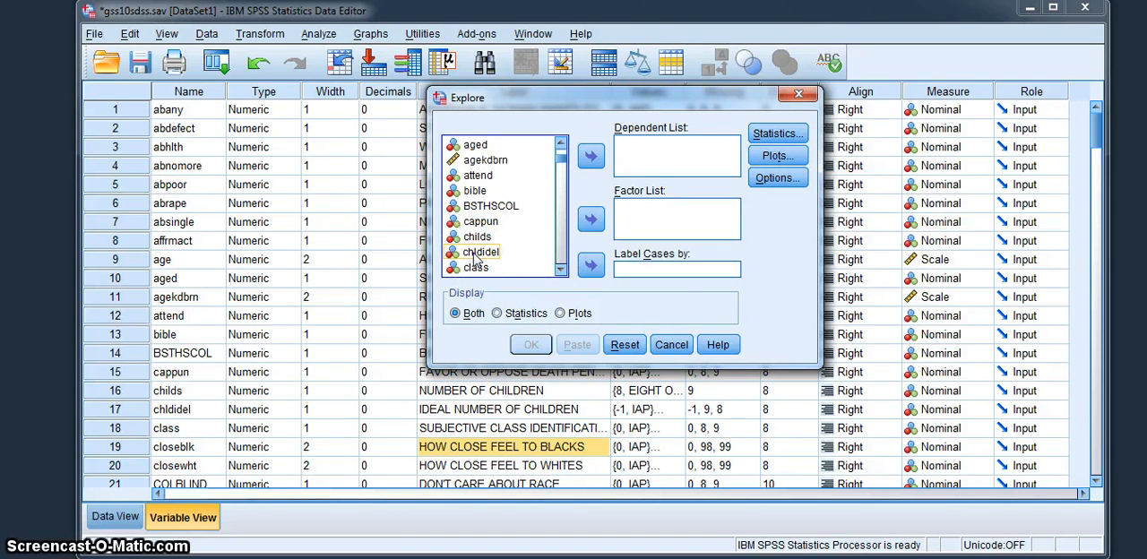
pyautogui.click(475, 257)
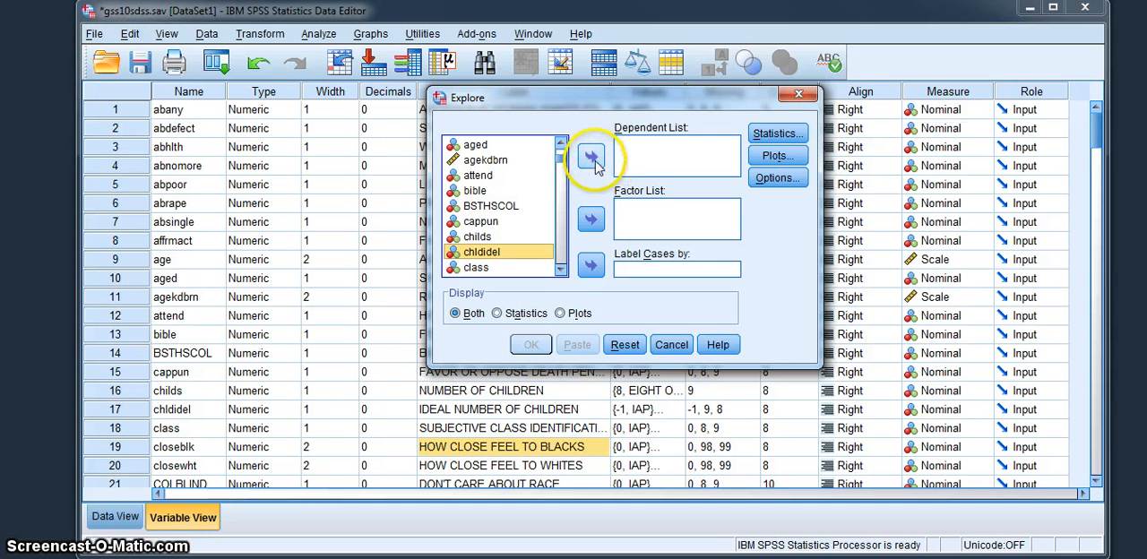
pyautogui.click(593, 159)
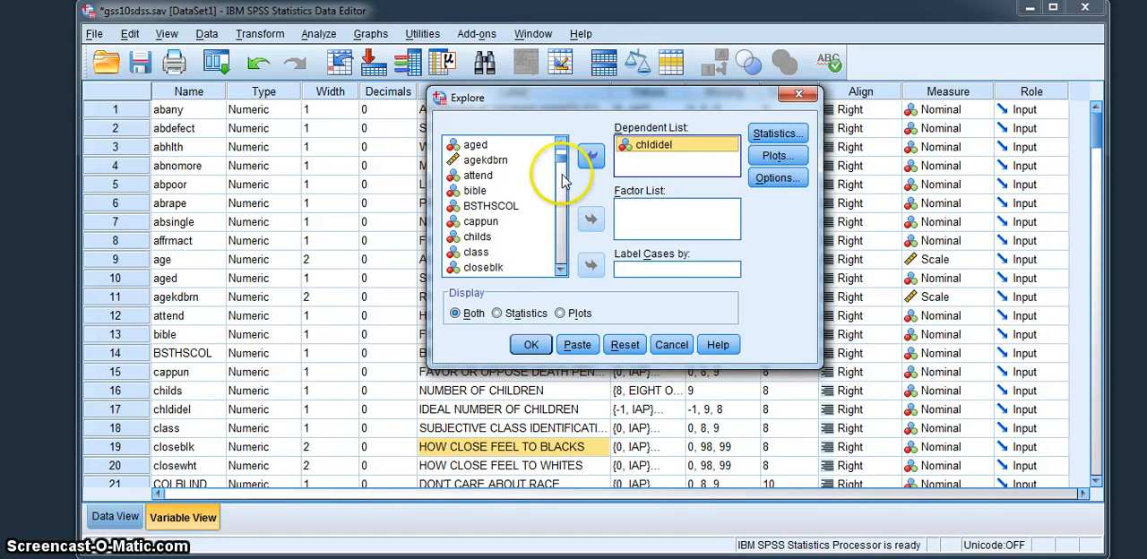
# - Add sex as the factor of the Explore analysis
pyautogui.moveTo(561, 154); pyautogui.dragTo(564, 194)
pyautogui.moveTo(561, 205); pyautogui.dragTo(560, 242)
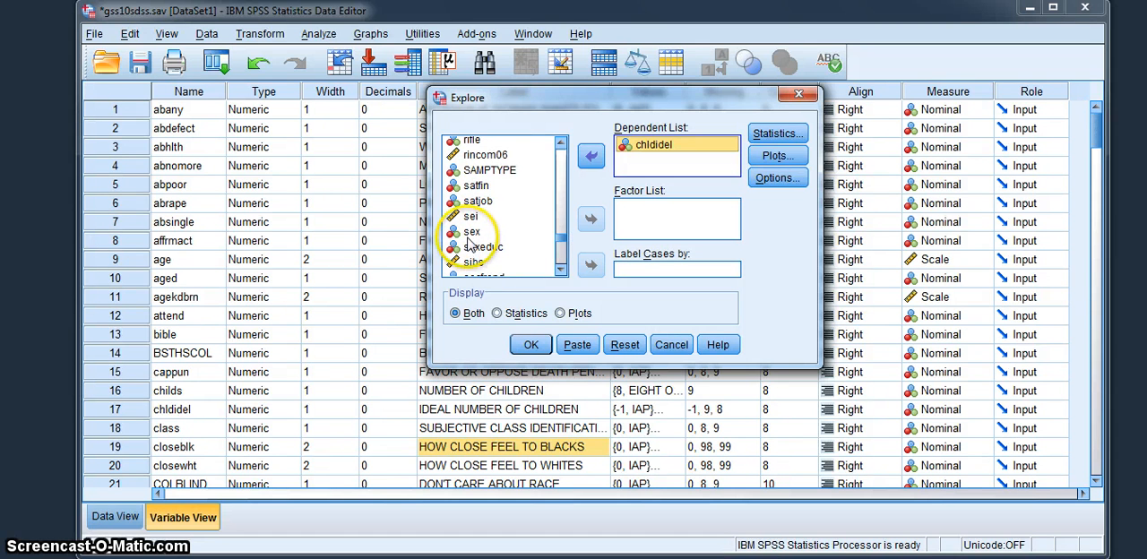
pyautogui.click(470, 233)
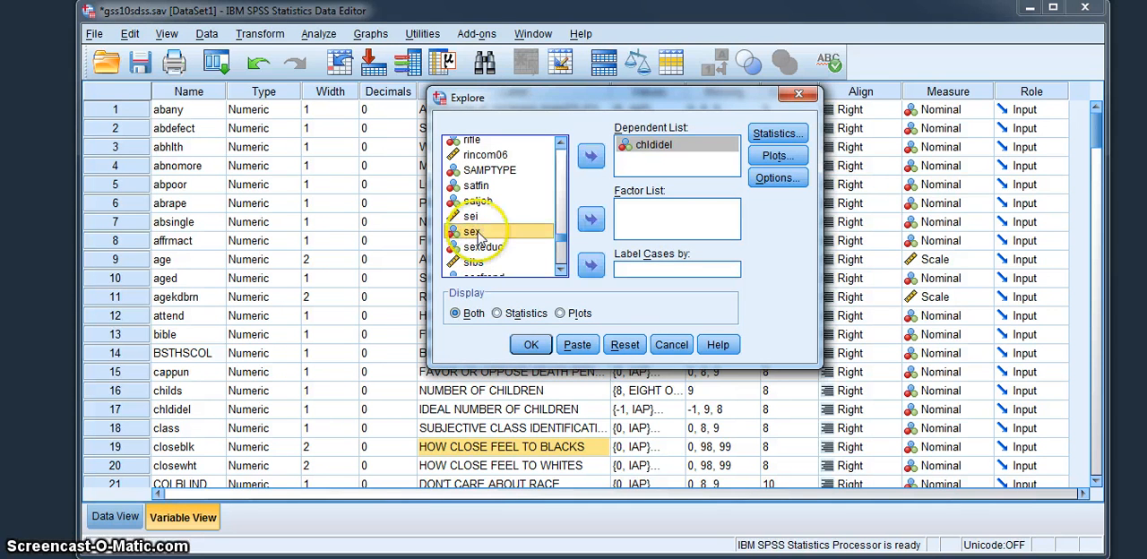
pyautogui.click(589, 222)
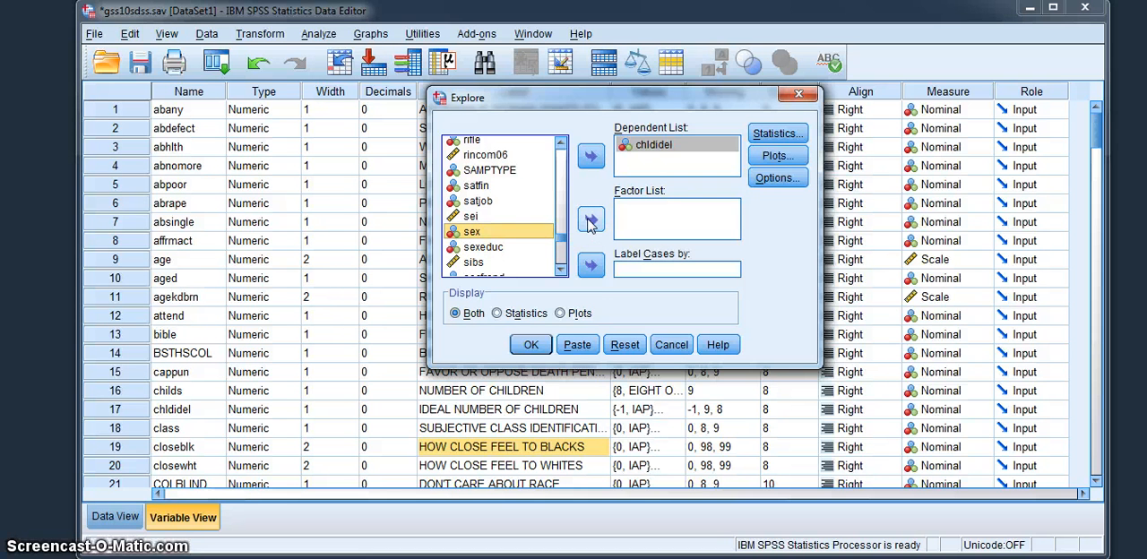
pyautogui.click(590, 222)
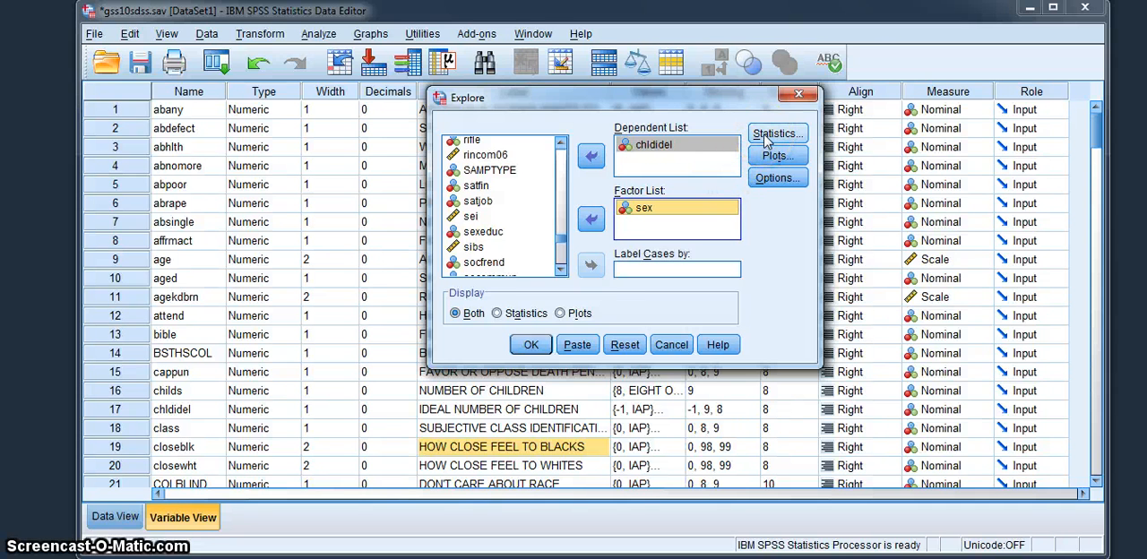
# - Set the Explore confidence interval for the mean to 99%, keeping only Descriptives enabled
pyautogui.click(764, 140)
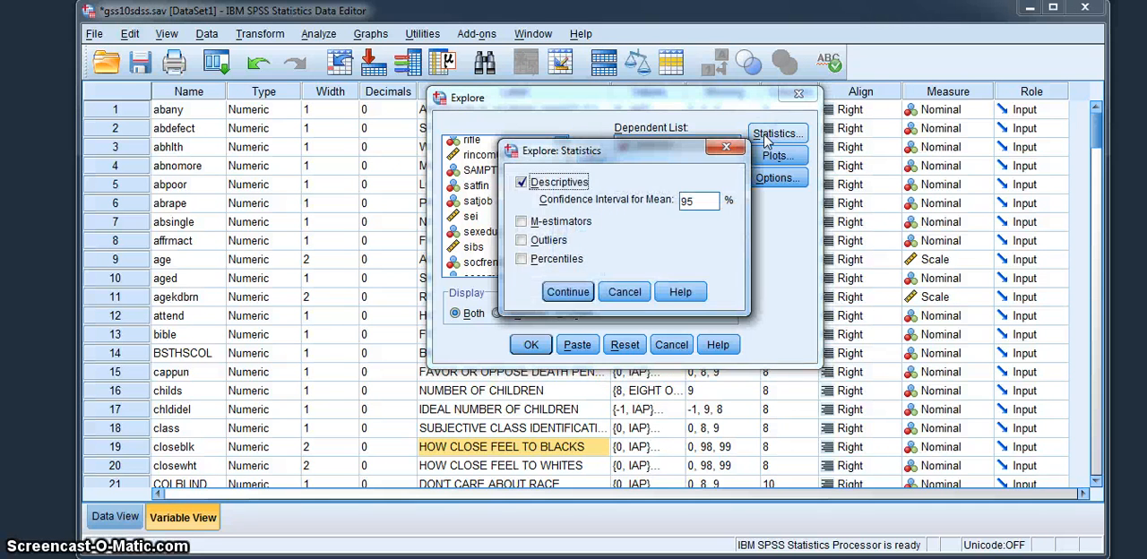
pyautogui.click(702, 224)
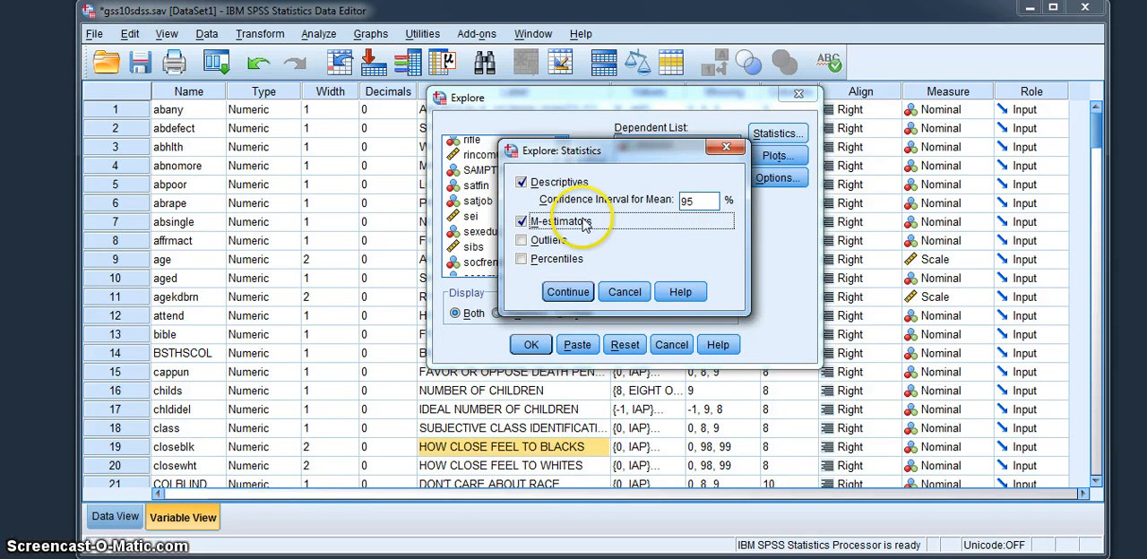
pyautogui.click(523, 222)
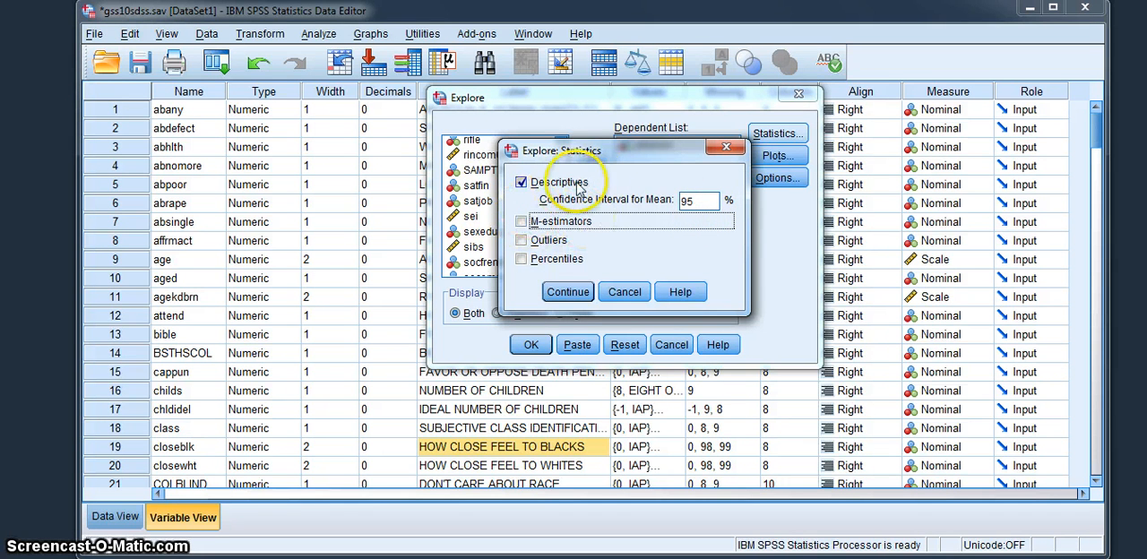
pyautogui.doubleClick(704, 200)
pyautogui.write('9')
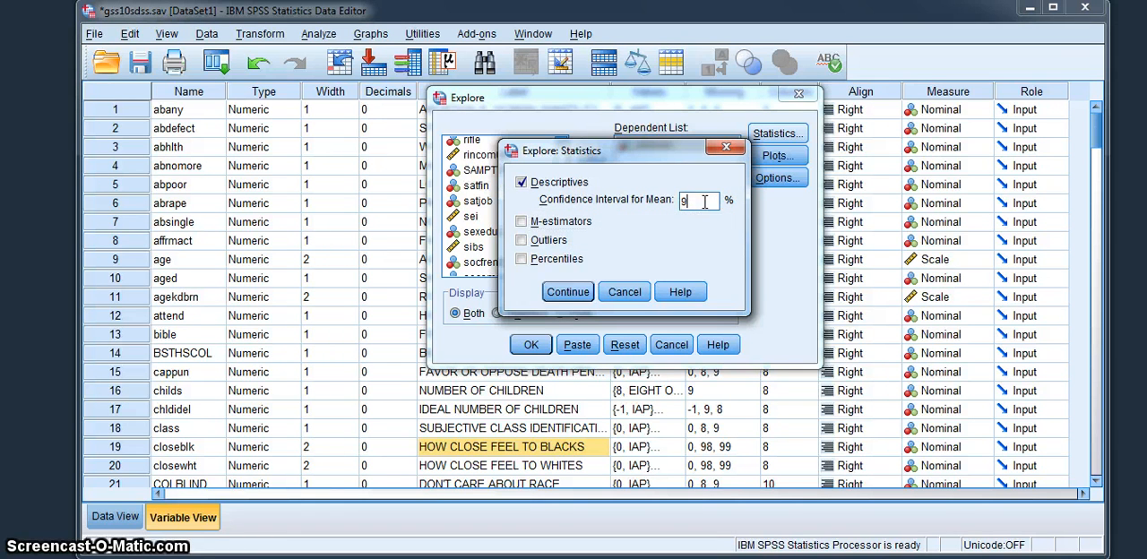
pyautogui.write('9')
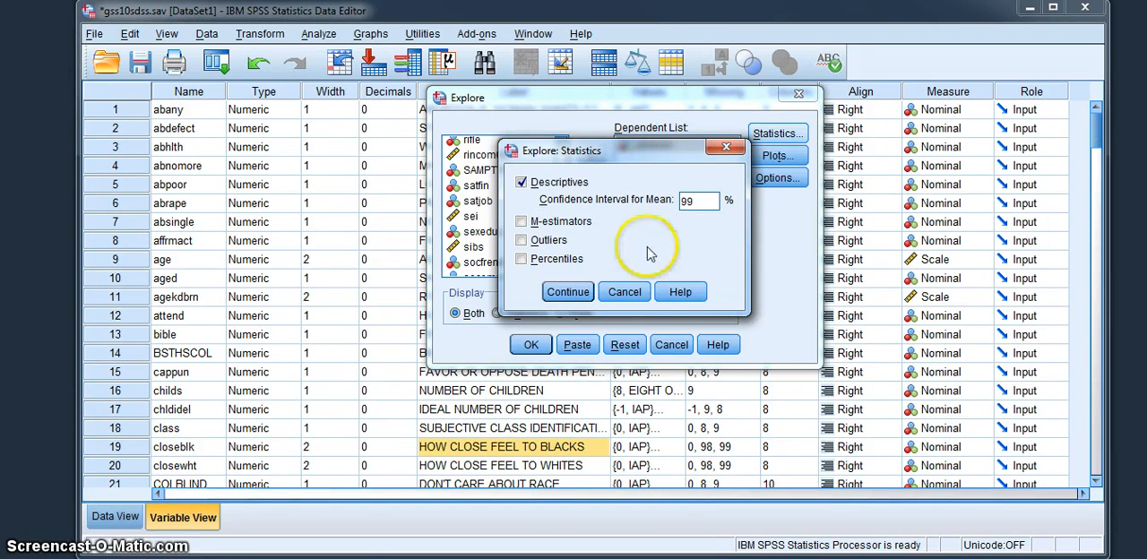
pyautogui.click(572, 294)
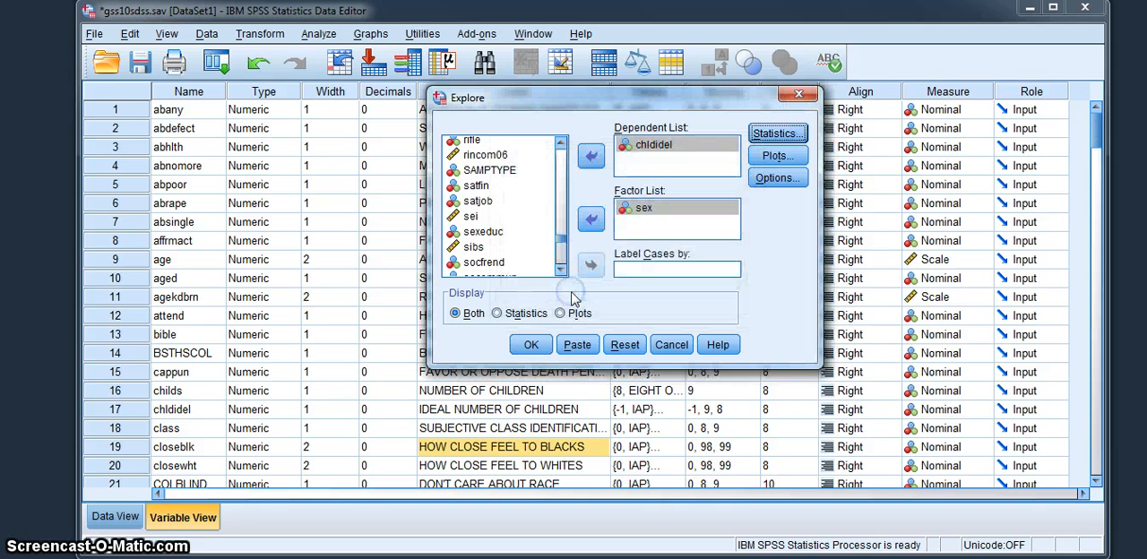
# - Limit the Explore display to statistics only and run the analysis of chldidel by sex
pyautogui.click(498, 315)
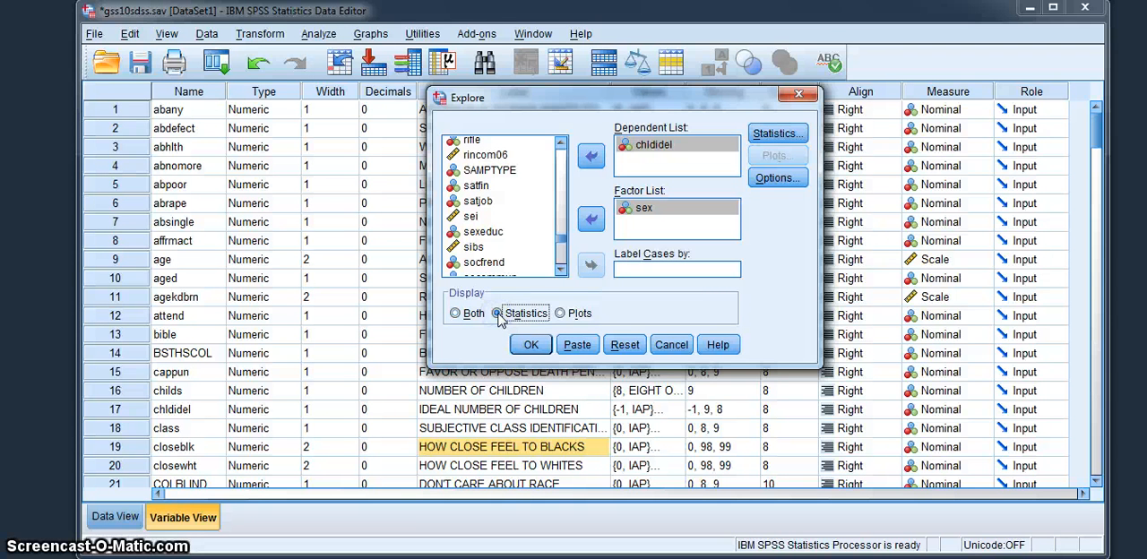
pyautogui.click(530, 345)
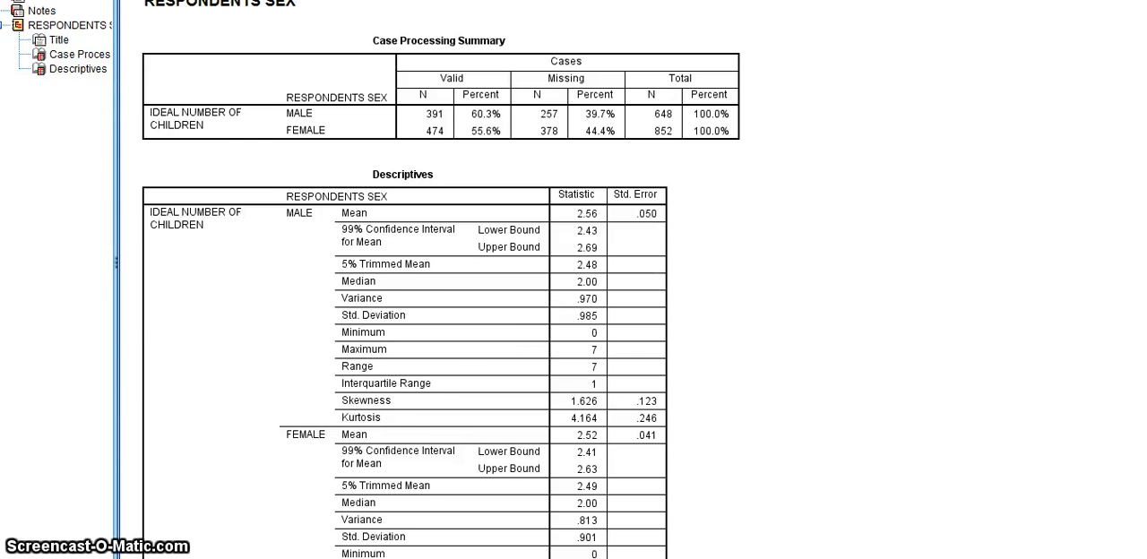
pyautogui.scroll(3, 633, 279)
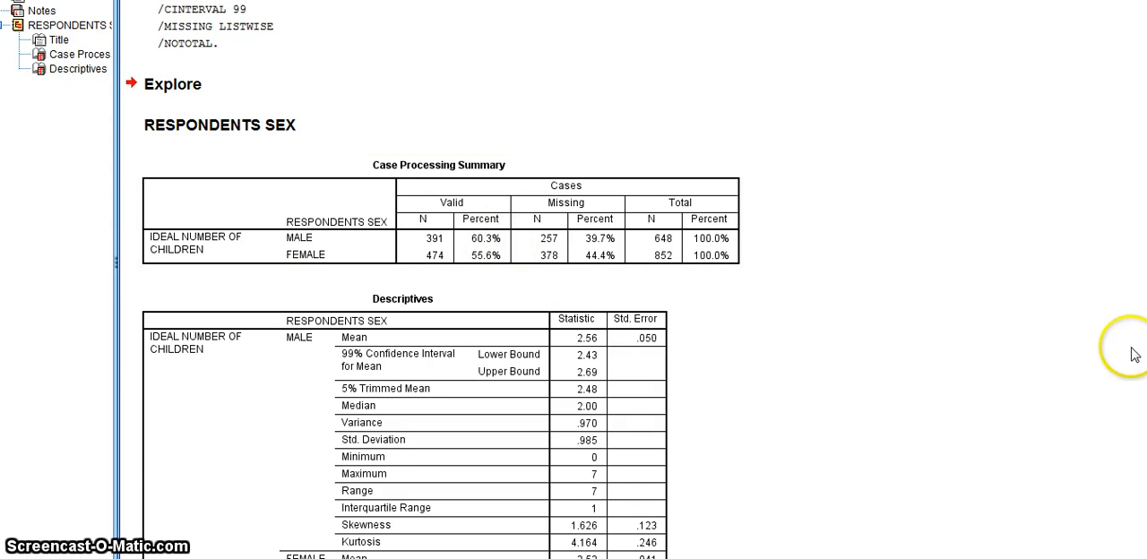
# - Examine the Descriptives table for the mean ideal number of children and its 99% confidence interval bounds for males and females
pyautogui.scroll(-4, 430, 280)
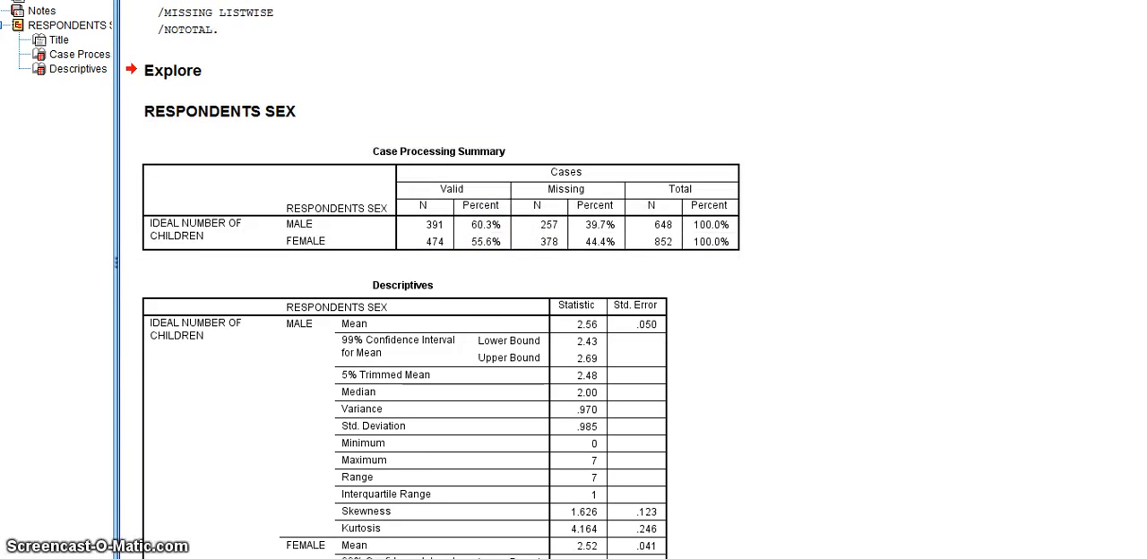
pyautogui.scroll(-2, 430, 279)
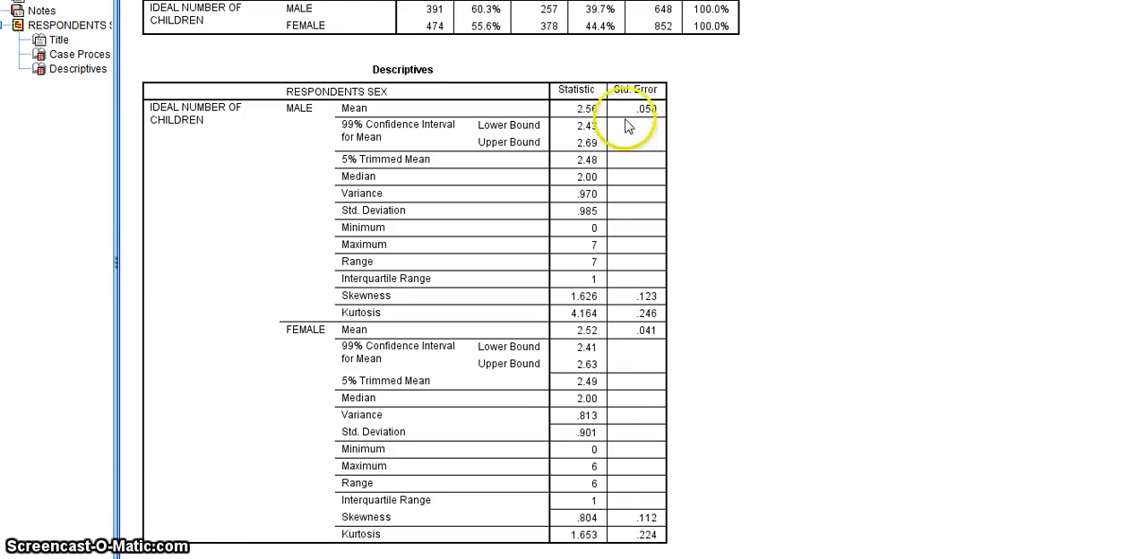
pyautogui.click(592, 114)
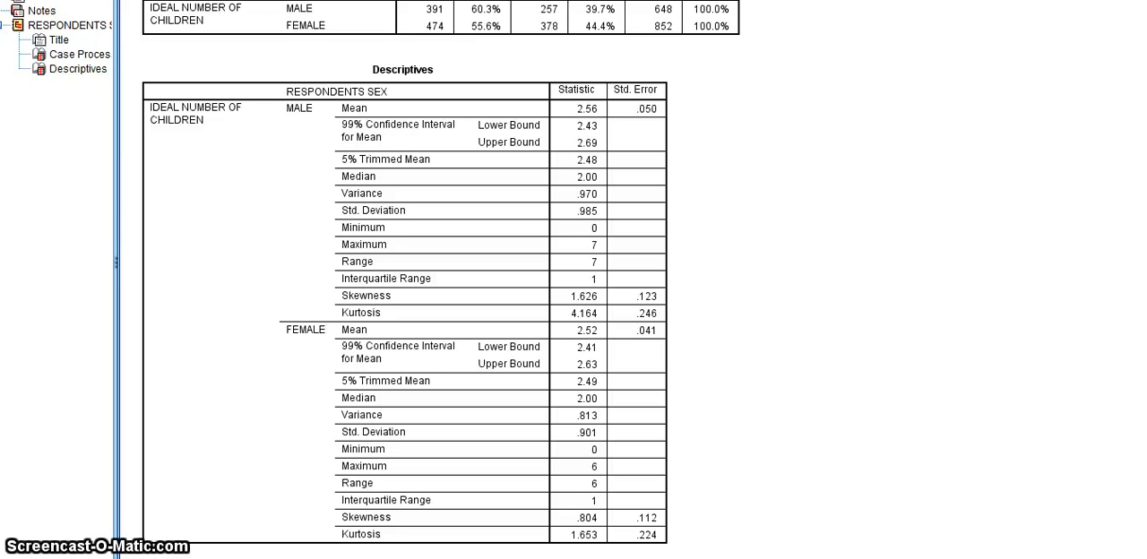
pyautogui.click(358, 288)
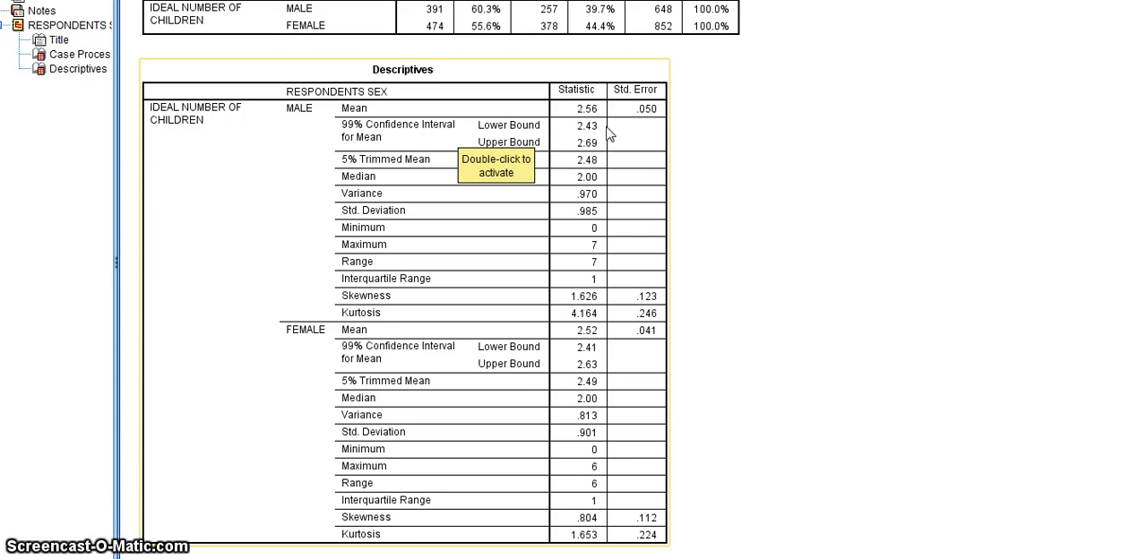
pyautogui.click(763, 376)
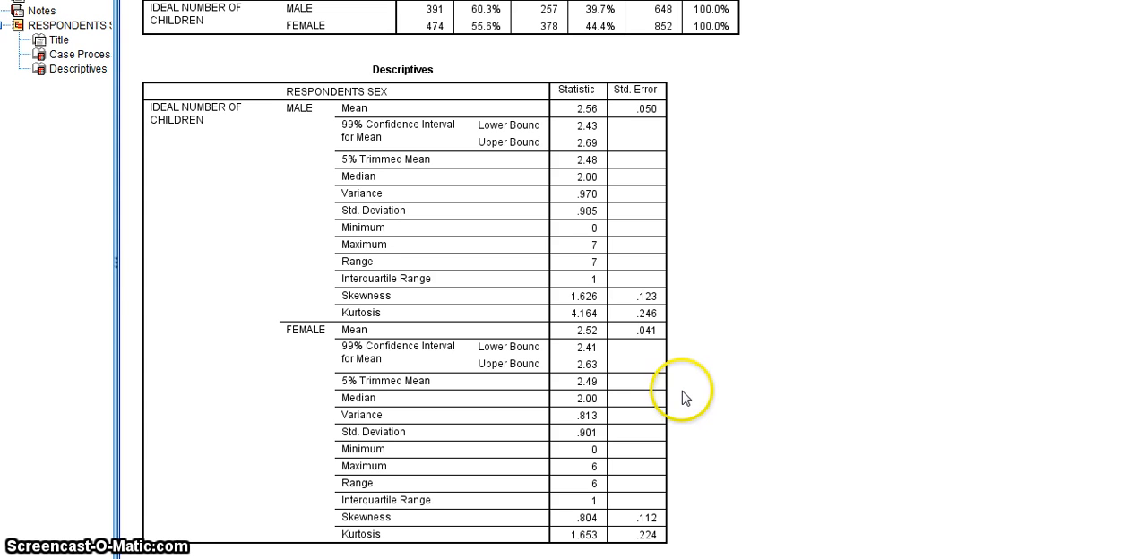
pyautogui.click(662, 405)
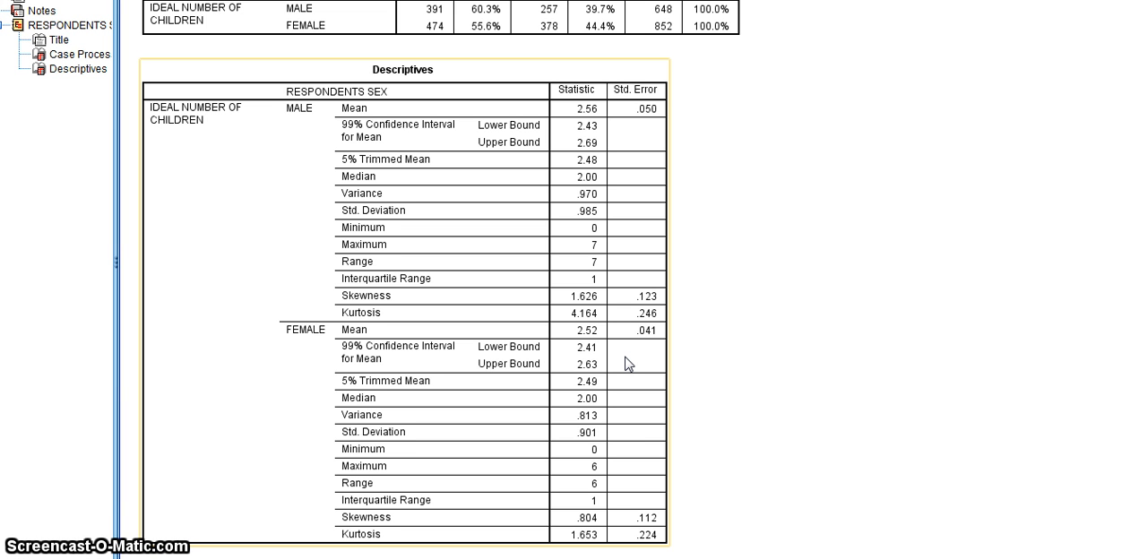
pyautogui.click(733, 351)
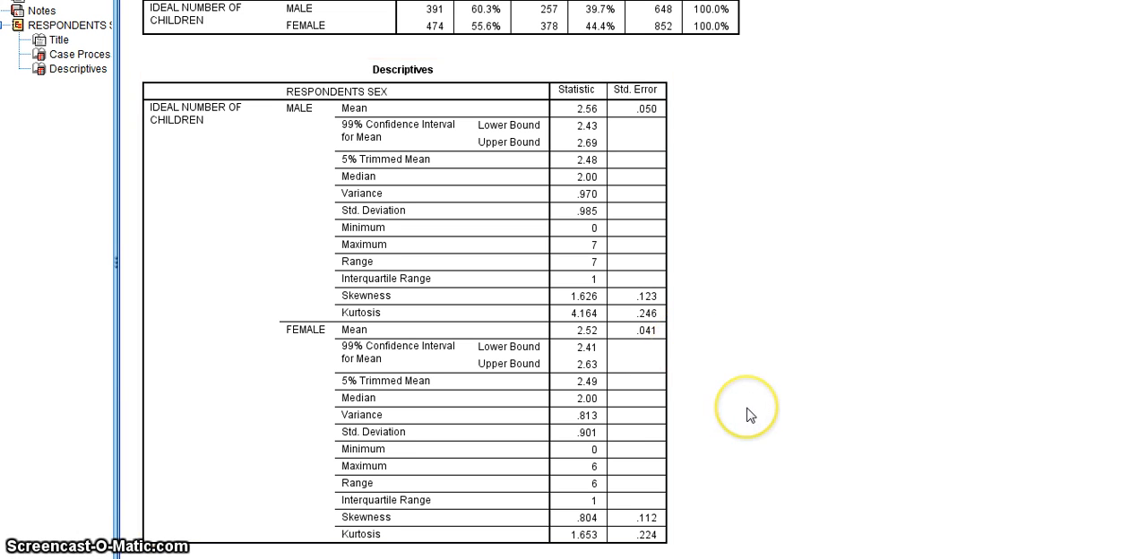